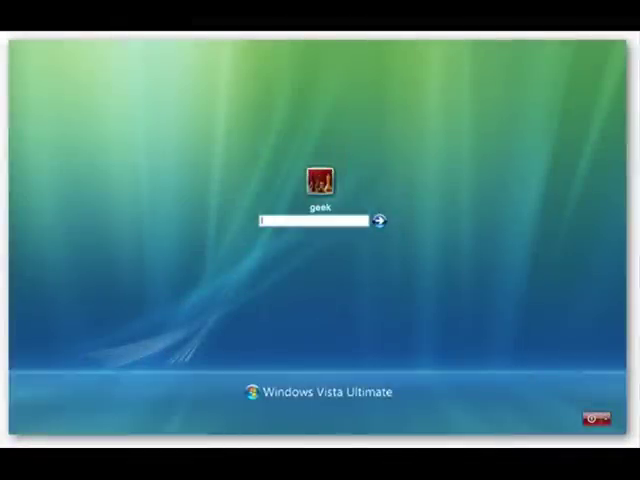
text(********)
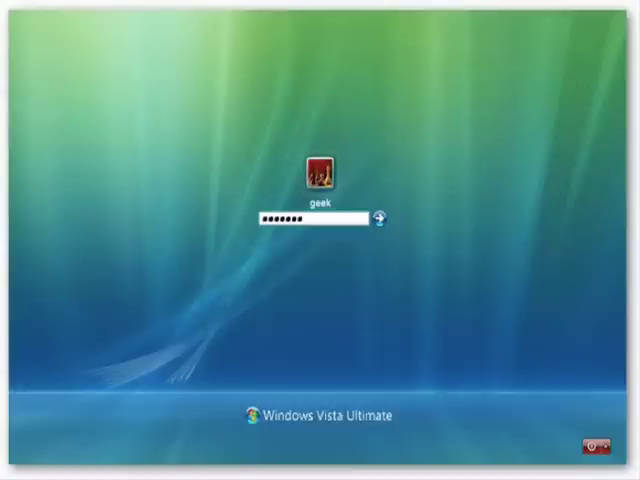
- Submit the entered password to sign in and bring up the Welcome screen
key(Return)
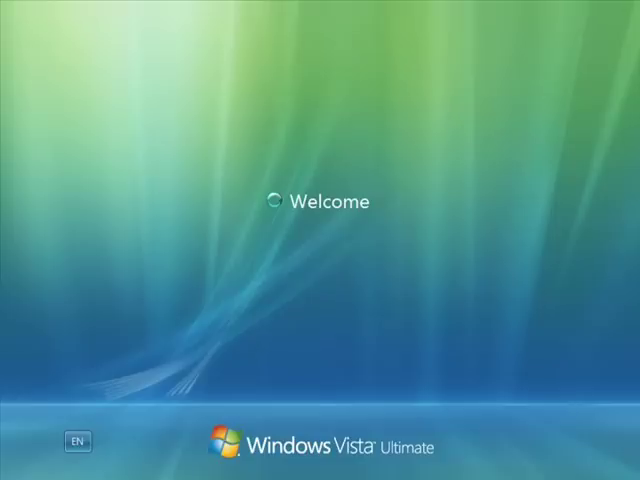